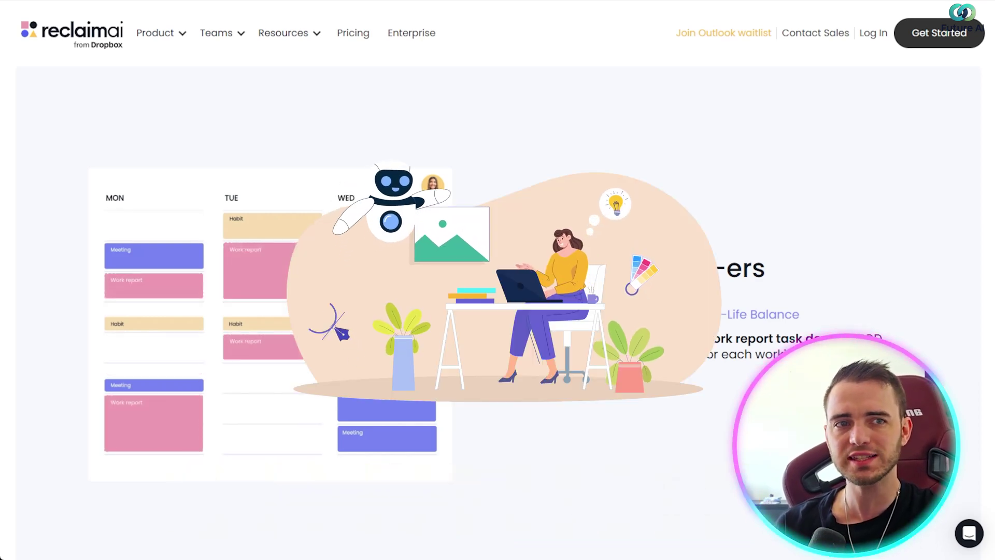
# - Scroll through the Reclaim homepage's feature sections
pyautogui.scroll(-12, 498, 311)
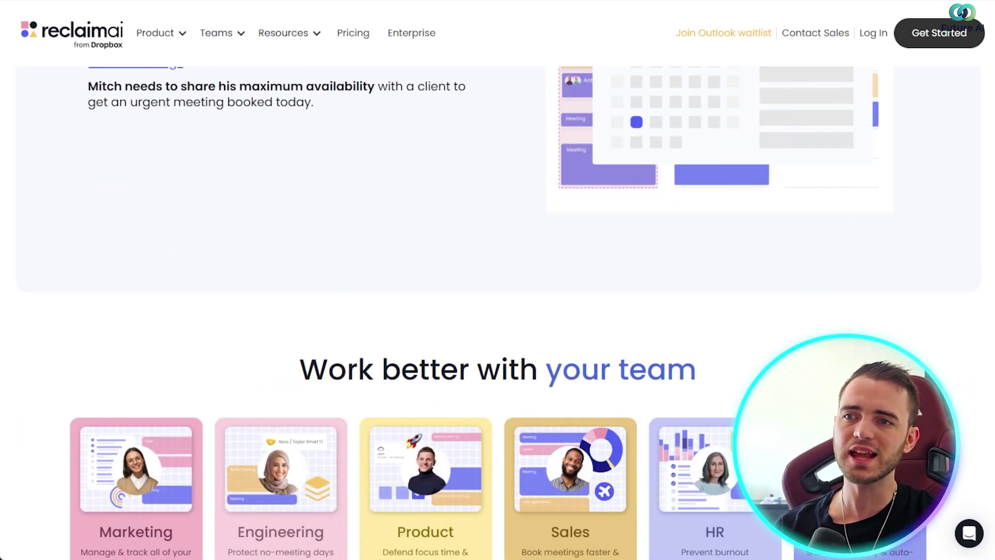
pyautogui.scroll(-5, 498, 311)
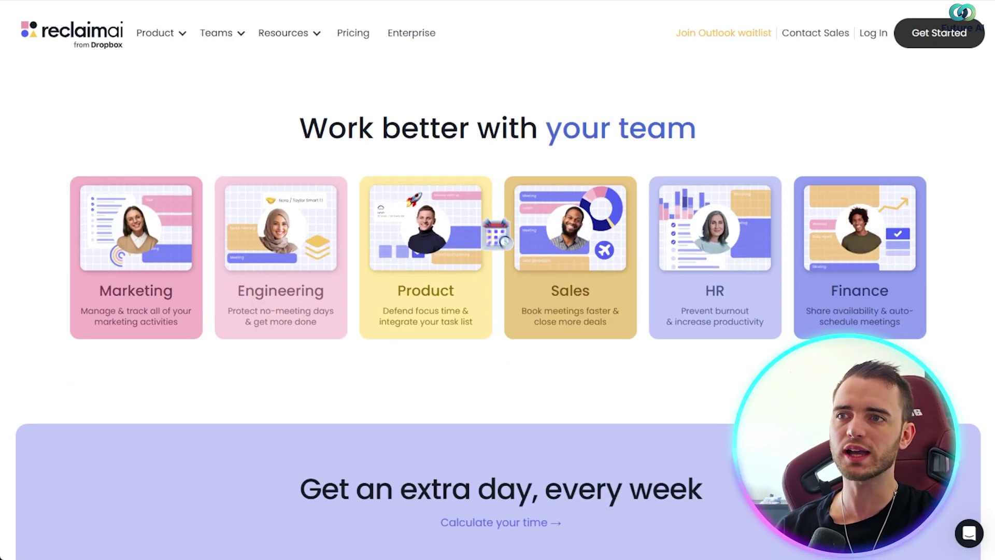
pyautogui.scroll(-1, 497, 311)
pyautogui.scroll(-11, 498, 310)
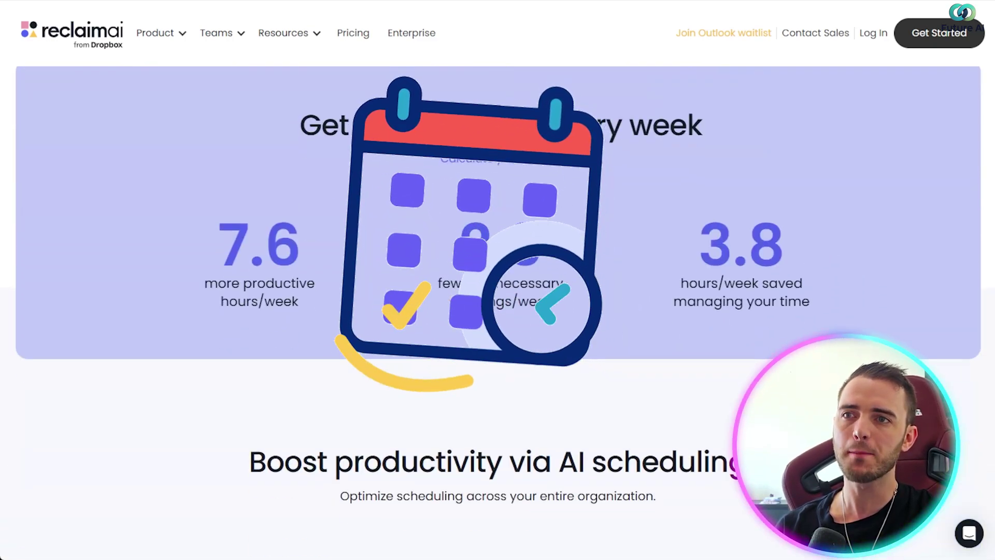
pyautogui.scroll(-5, 497, 311)
pyautogui.scroll(-2, 497, 311)
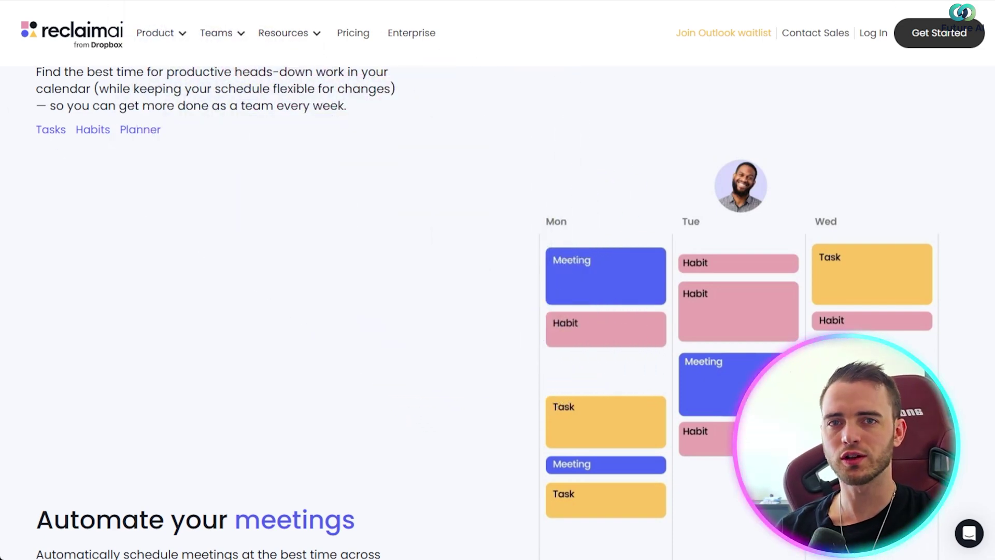
pyautogui.scroll(1, 208, 156)
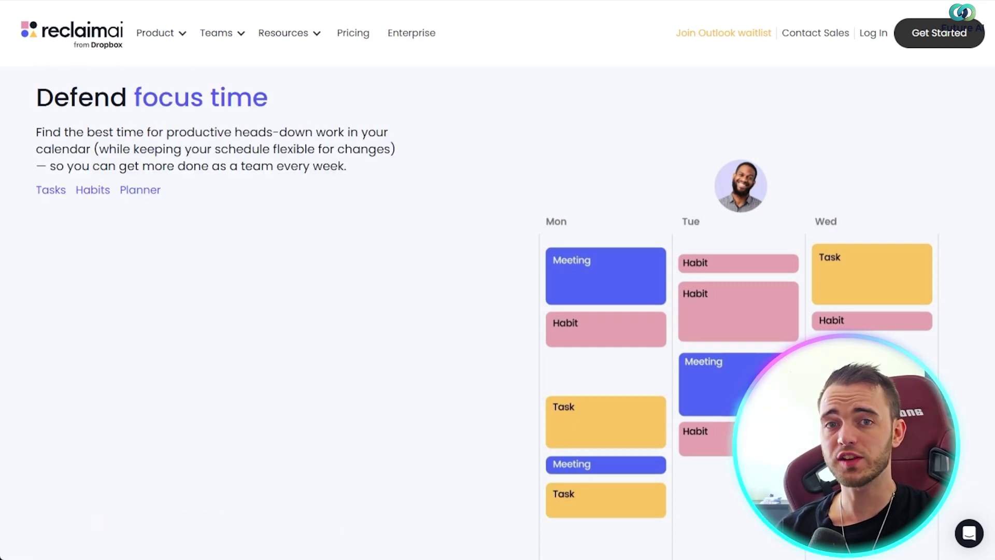
pyautogui.scroll(-3, 497, 280)
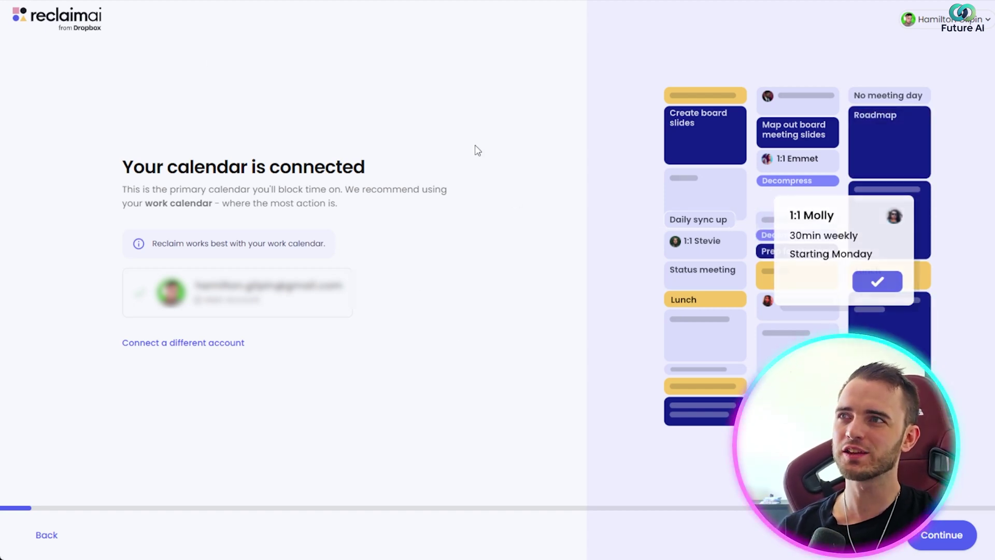
# - Answer onboarding with Personal use for work, Manager role, Marketing department and all four recommended features
pyautogui.click(932, 536)
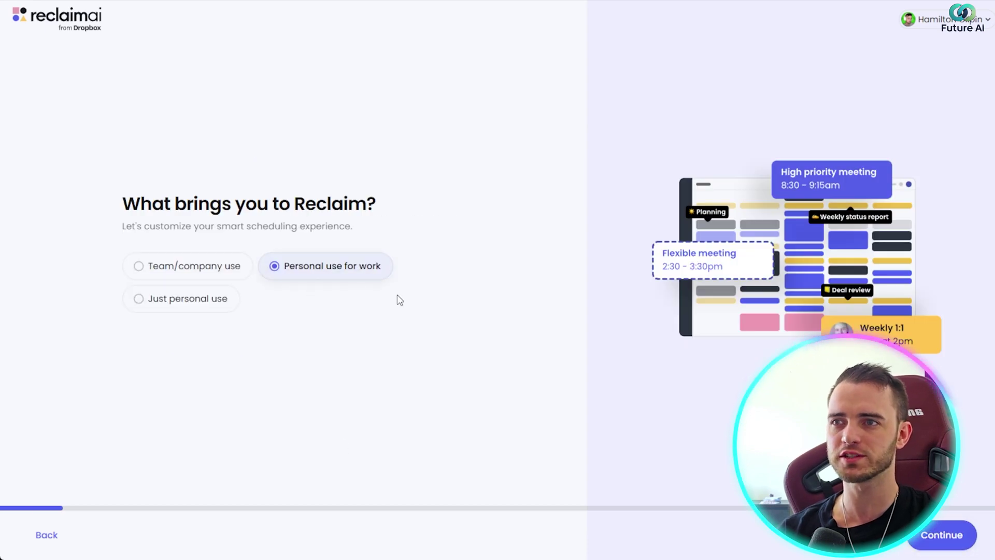
pyautogui.click(936, 542)
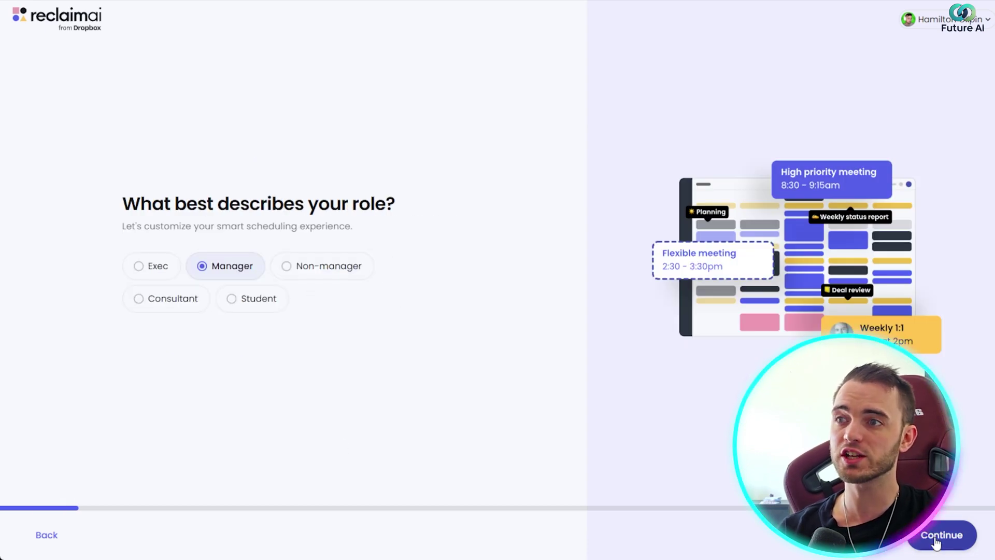
pyautogui.click(936, 542)
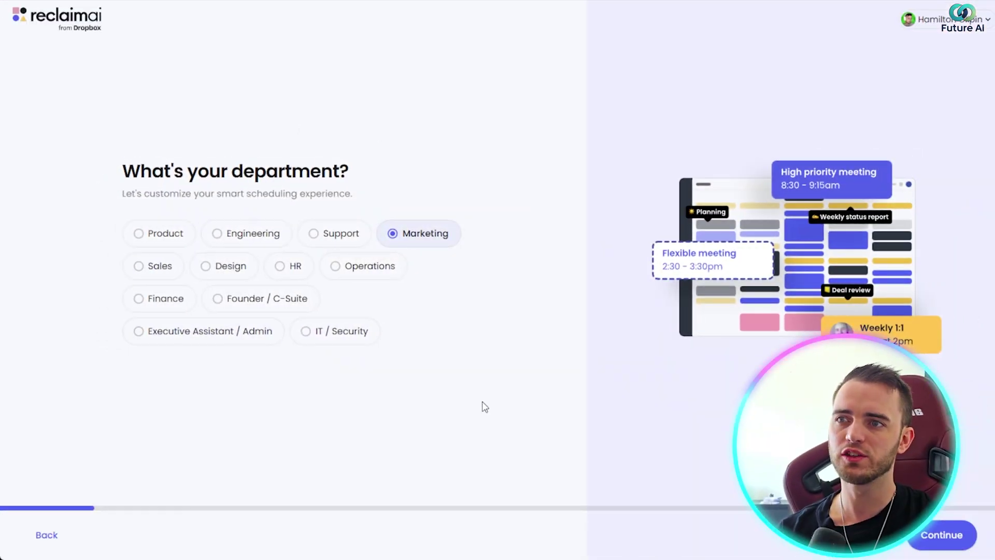
pyautogui.click(940, 531)
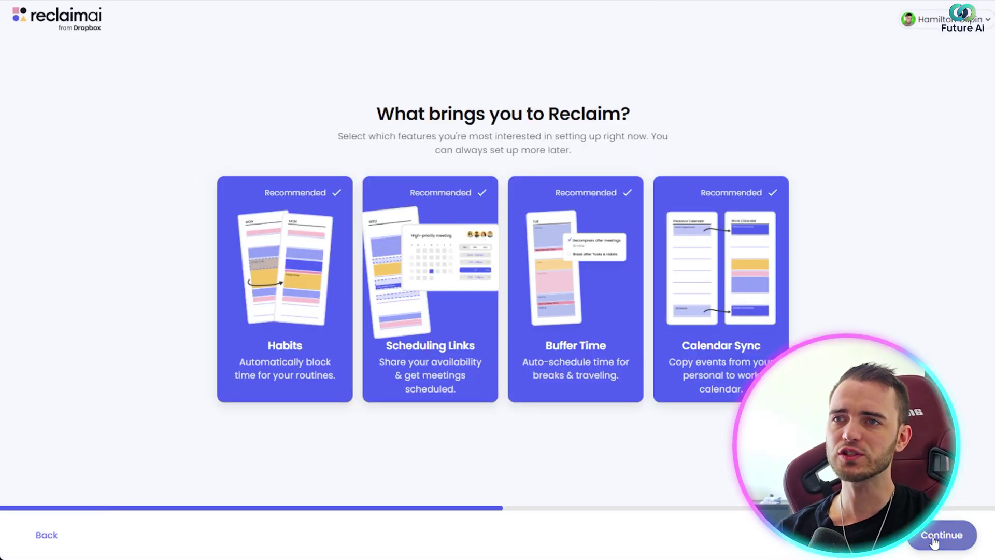
pyautogui.click(934, 540)
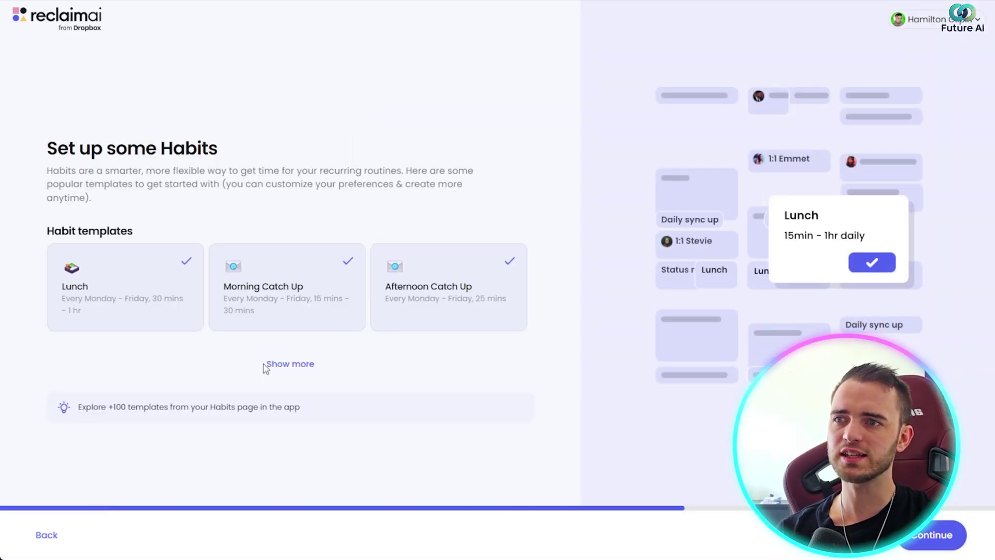
# - Expand the habit templates with Show more and browse the full list
pyautogui.click(269, 365)
pyautogui.scroll(-5, 555, 328)
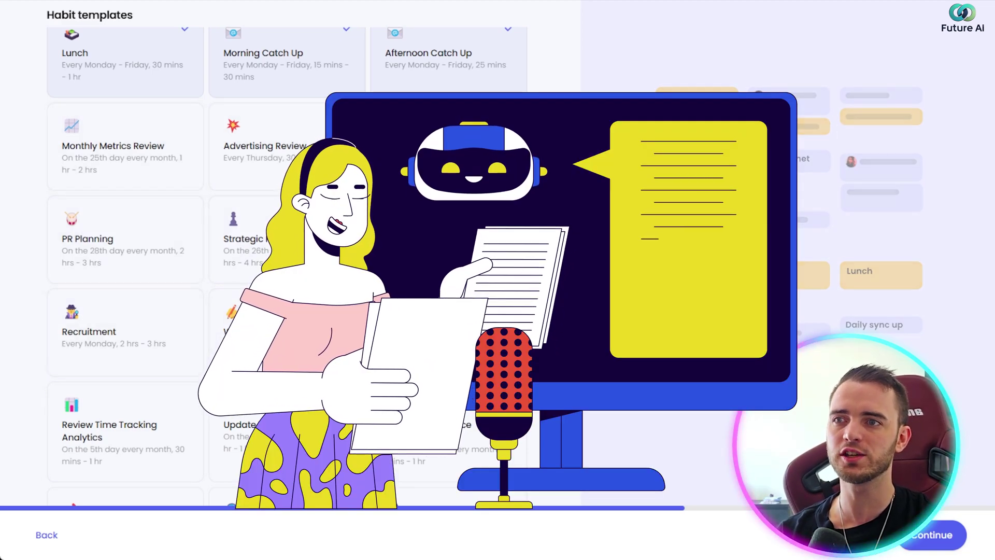
pyautogui.scroll(-4, 424, 220)
pyautogui.scroll(1, 424, 220)
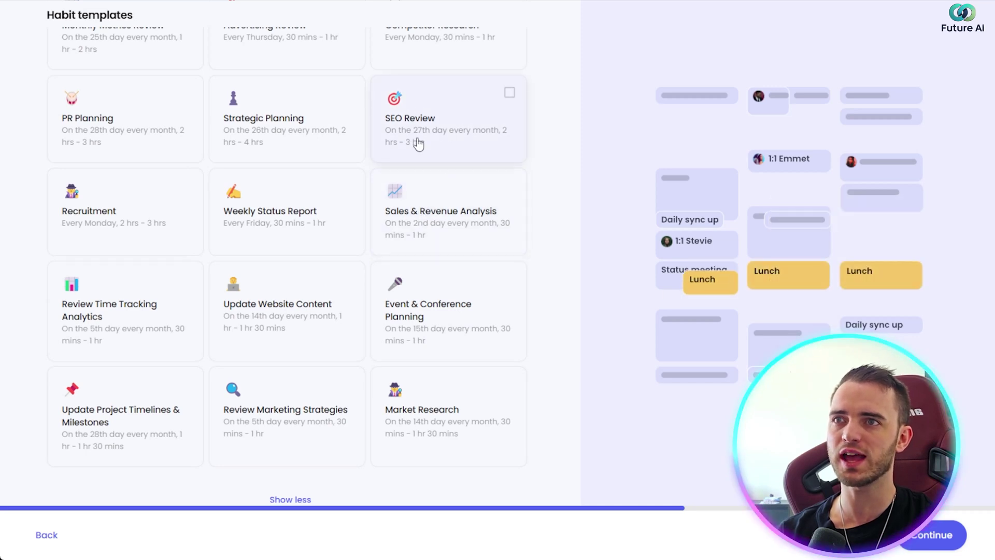
pyautogui.scroll(-2, 424, 290)
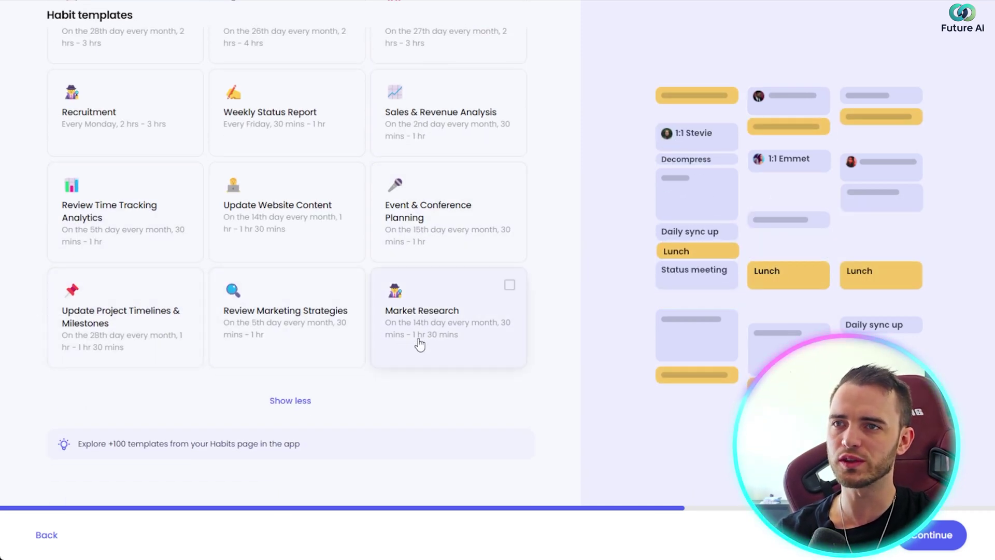
pyautogui.scroll(4, 420, 344)
# - Change the department answer to Engineering and expand the full habit template list
pyautogui.click(52, 538)
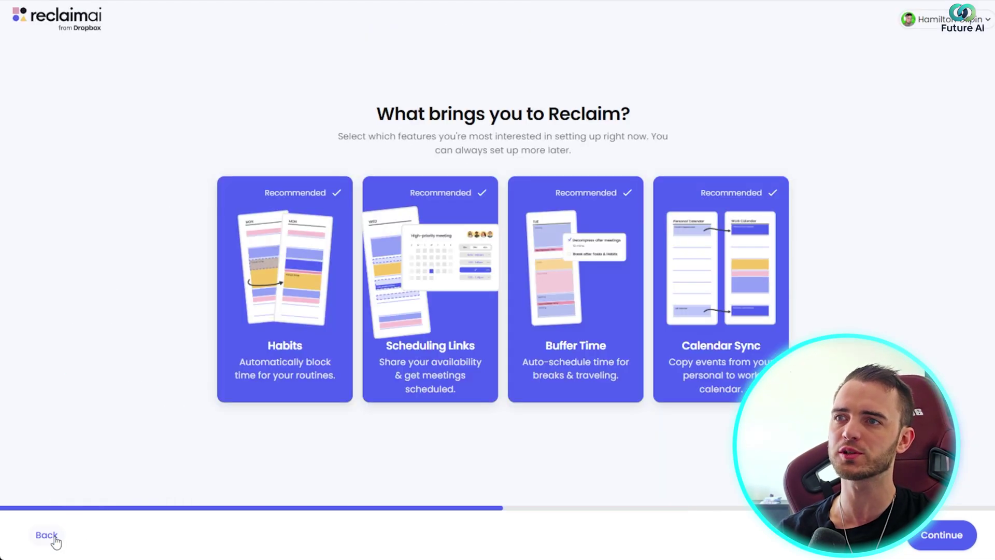
pyautogui.click(51, 537)
pyautogui.click(231, 235)
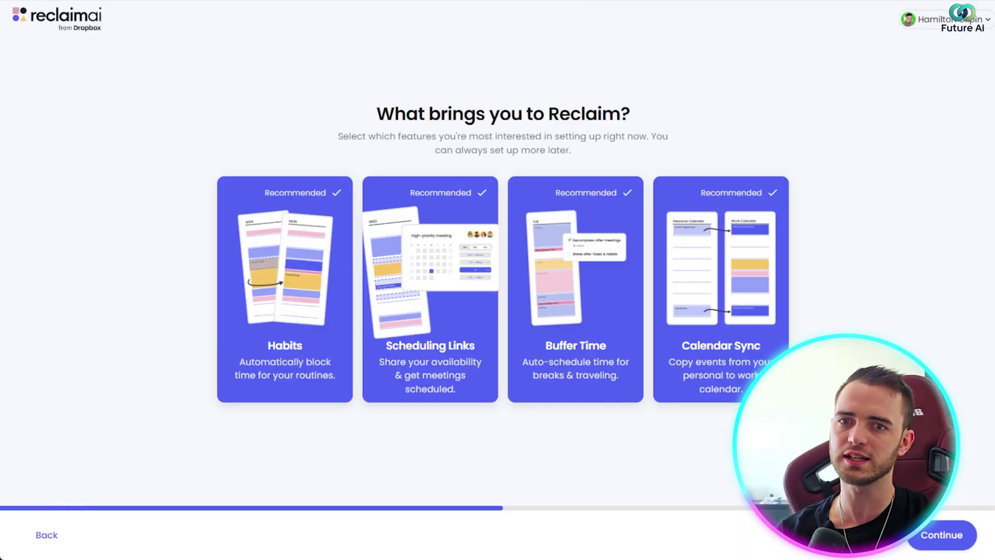
pyautogui.click(942, 534)
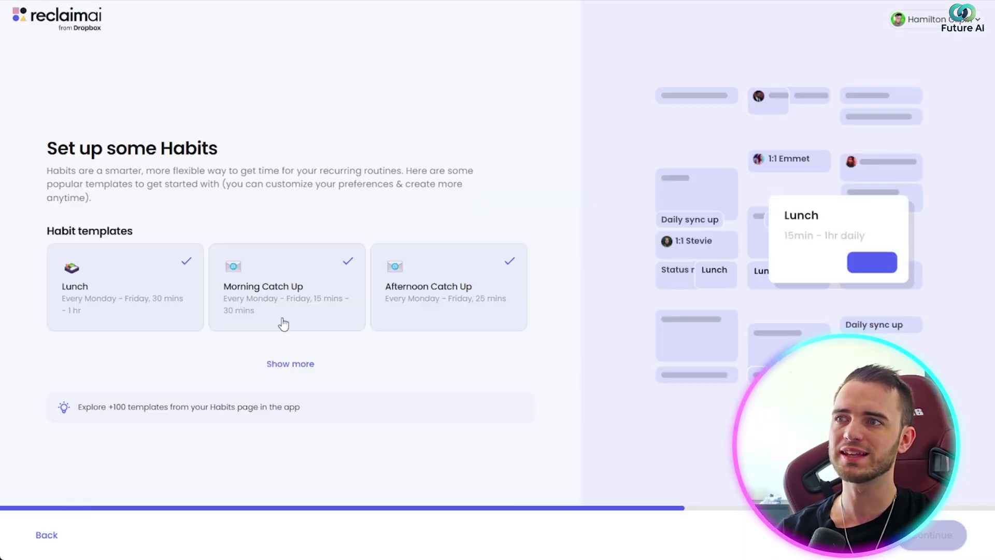
pyautogui.click(284, 365)
pyautogui.scroll(-4, 373, 278)
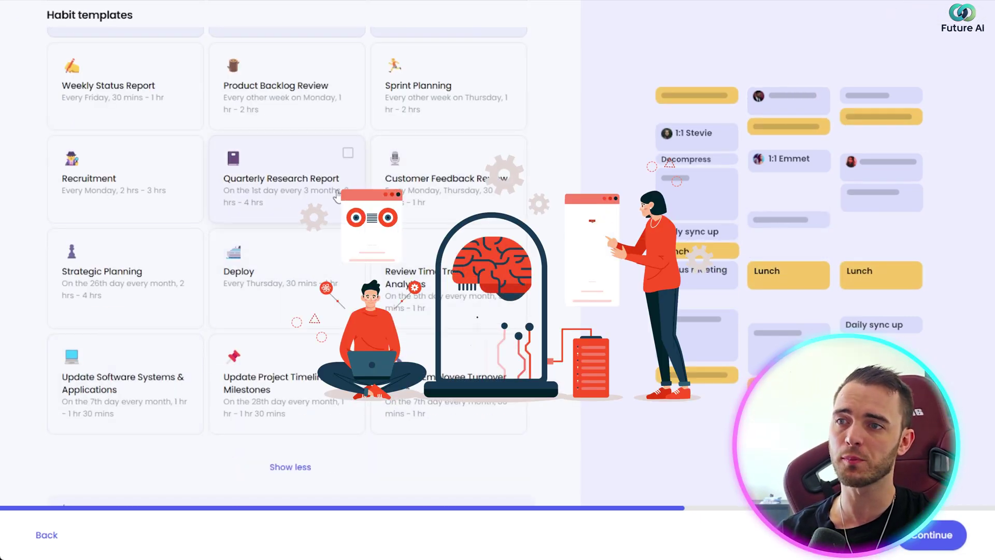
# - Step back to the department question, then continue again to the habit setup step
pyautogui.click(46, 537)
pyautogui.click(47, 539)
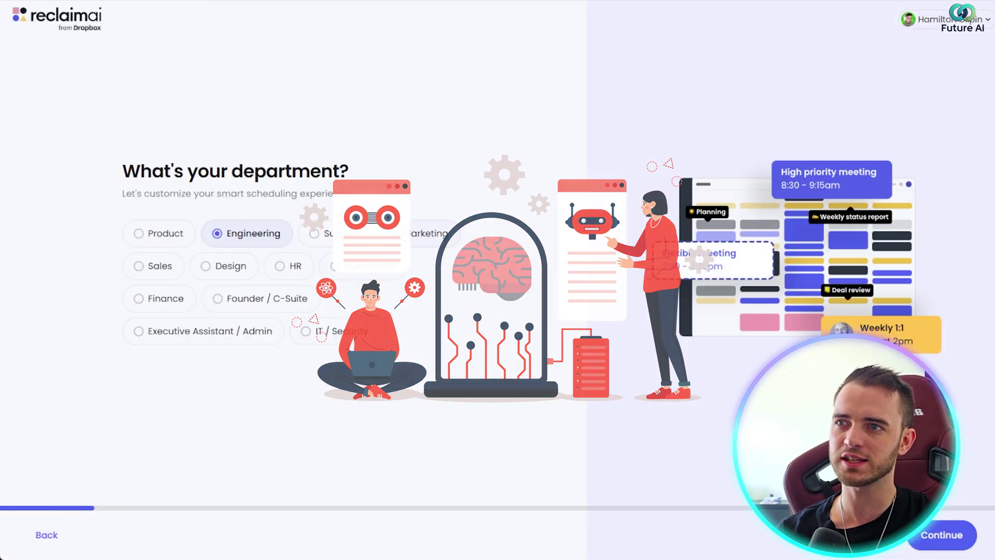
pyautogui.click(930, 536)
pyautogui.click(930, 535)
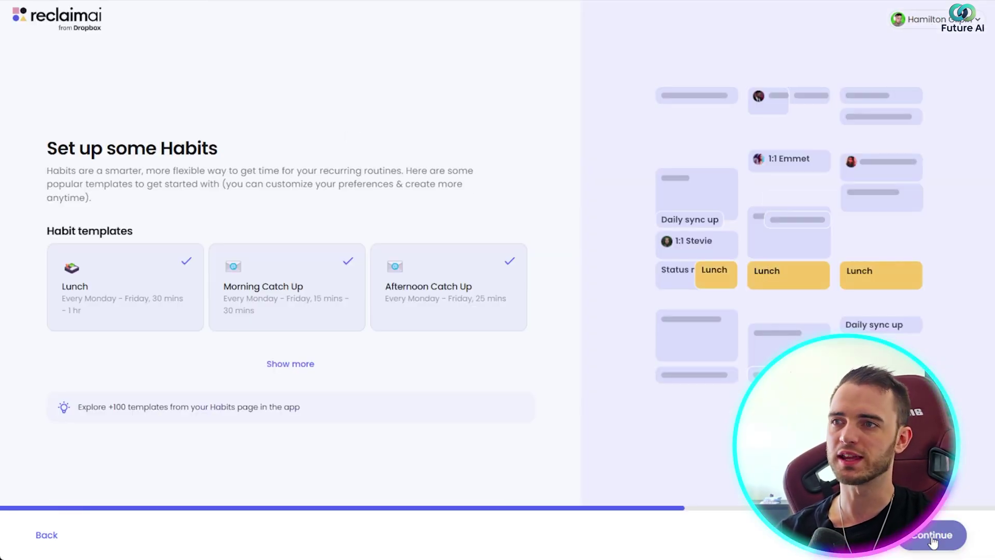
# - Accept the default habits and the auto-filled booking link showing 'Looks good!'
pyautogui.click(931, 537)
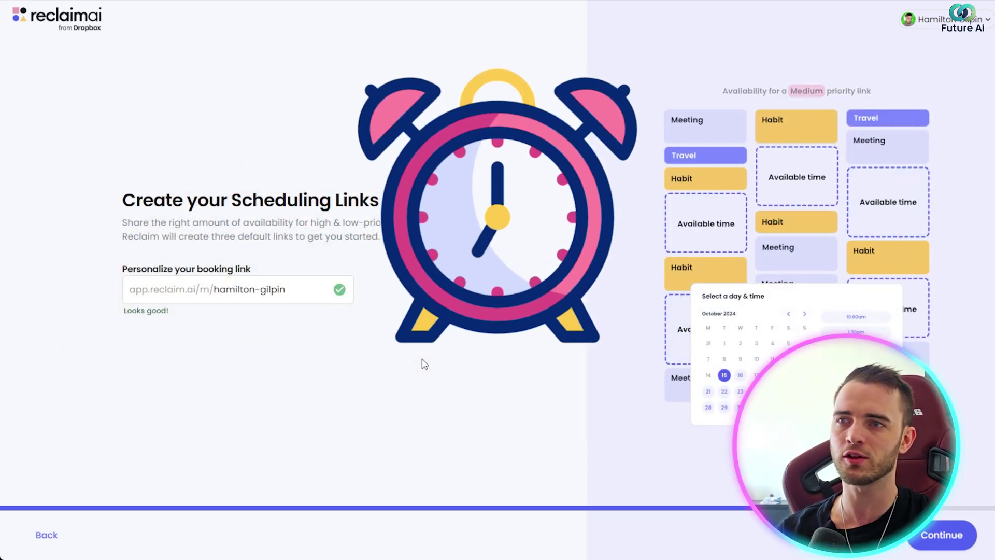
pyautogui.click(953, 540)
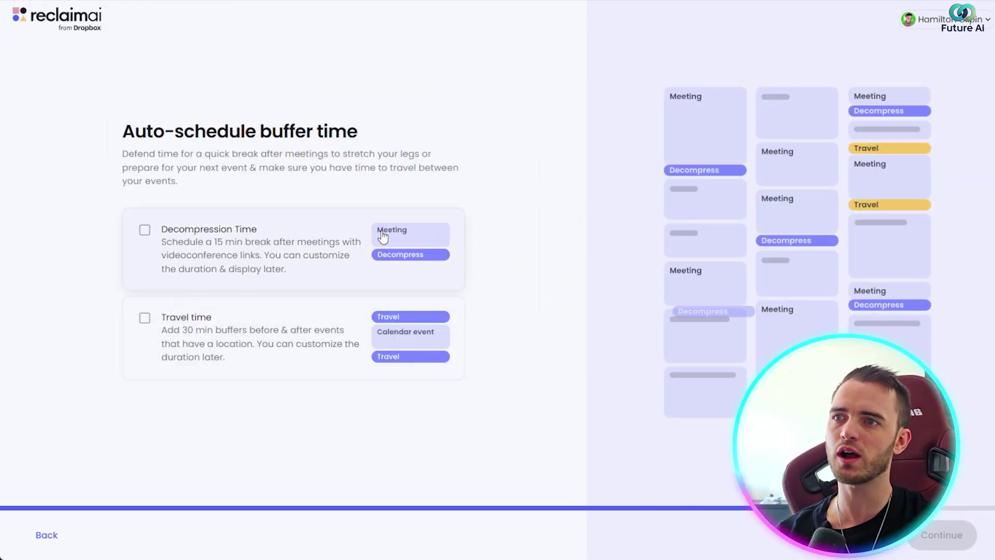
# - Enable the Decompression Time and Travel time buffers and continue to Calendar Sync
pyautogui.click(143, 232)
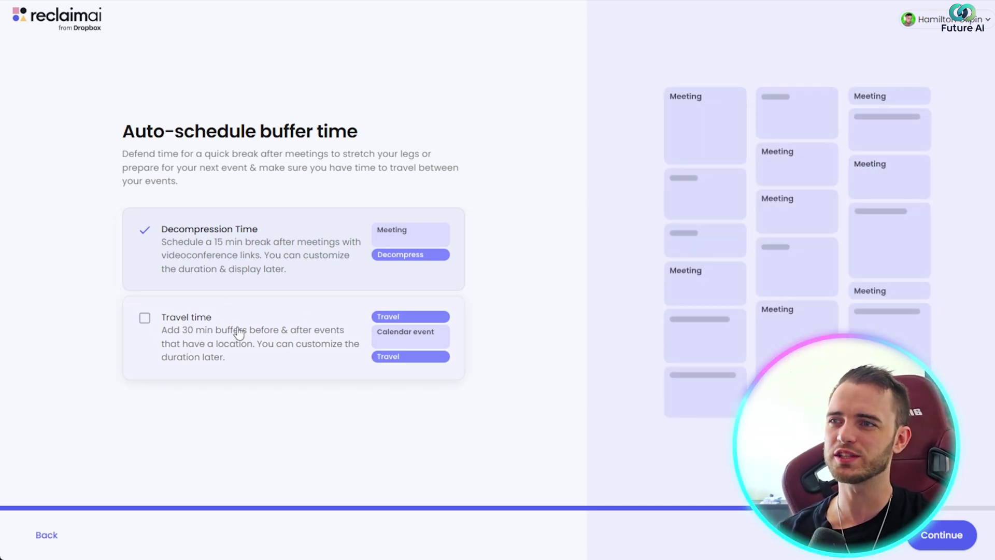
pyautogui.click(144, 319)
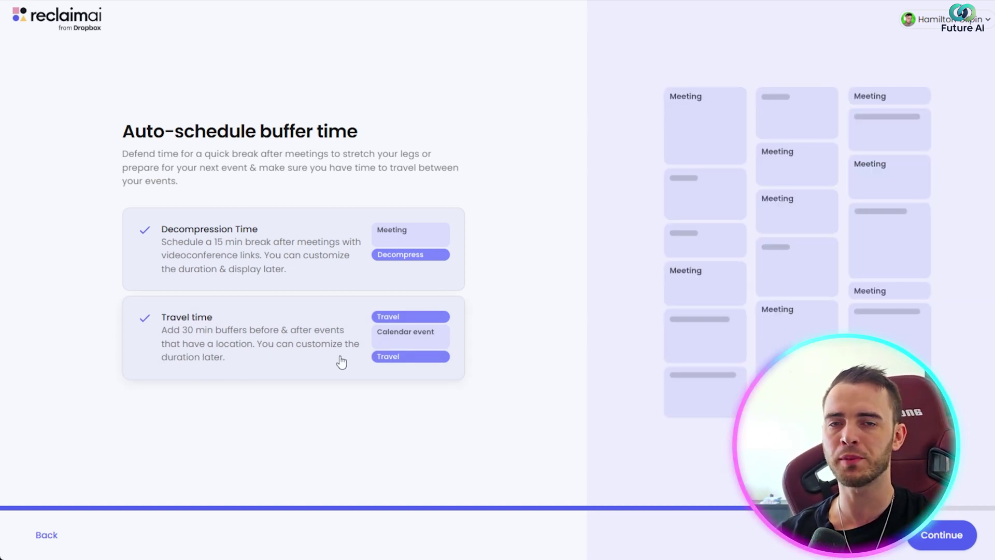
pyautogui.click(942, 534)
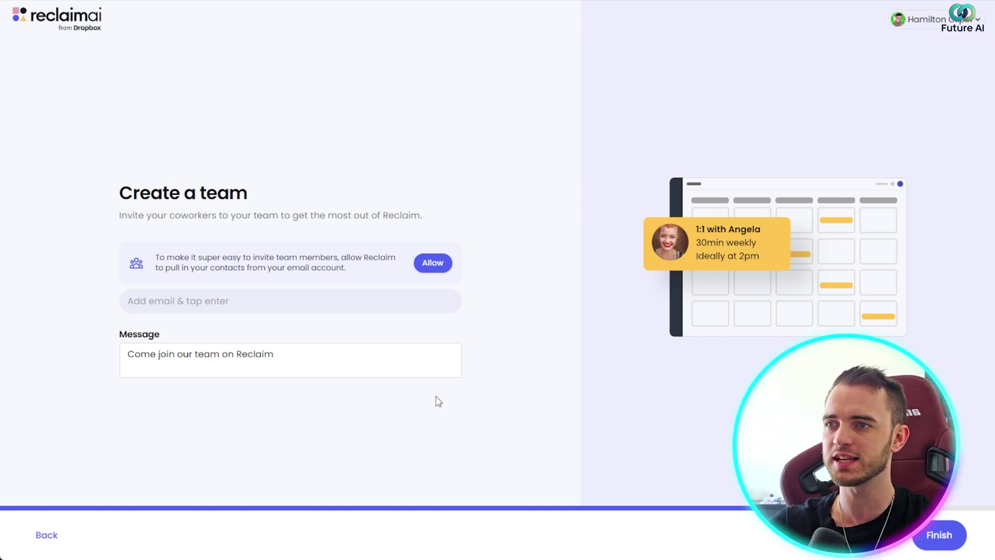
# - Finish the Create a team step without adding any teammate emails
pyautogui.click(937, 541)
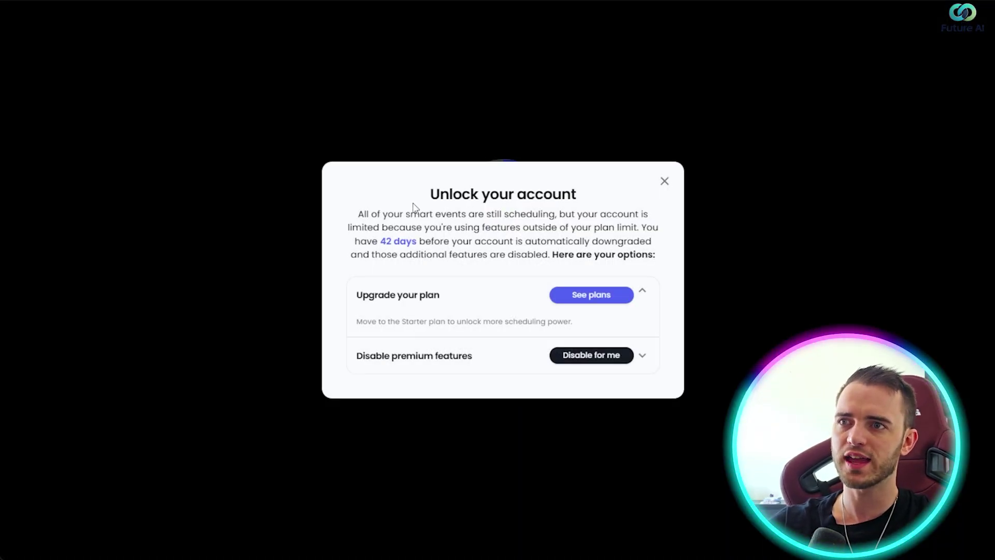
# - Choose Disable for me on the Unlock your account notice, then view Priorities
pyautogui.click(568, 353)
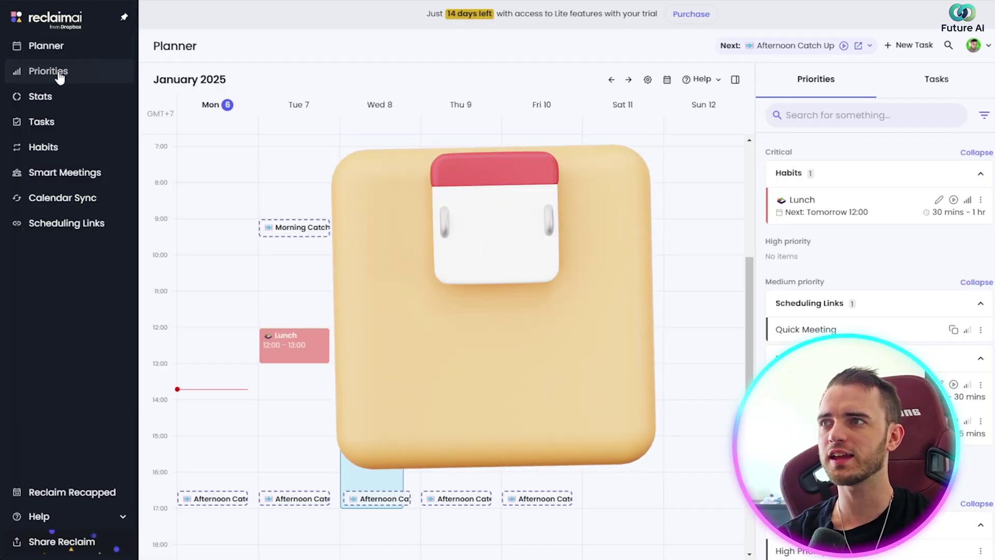
pyautogui.click(57, 71)
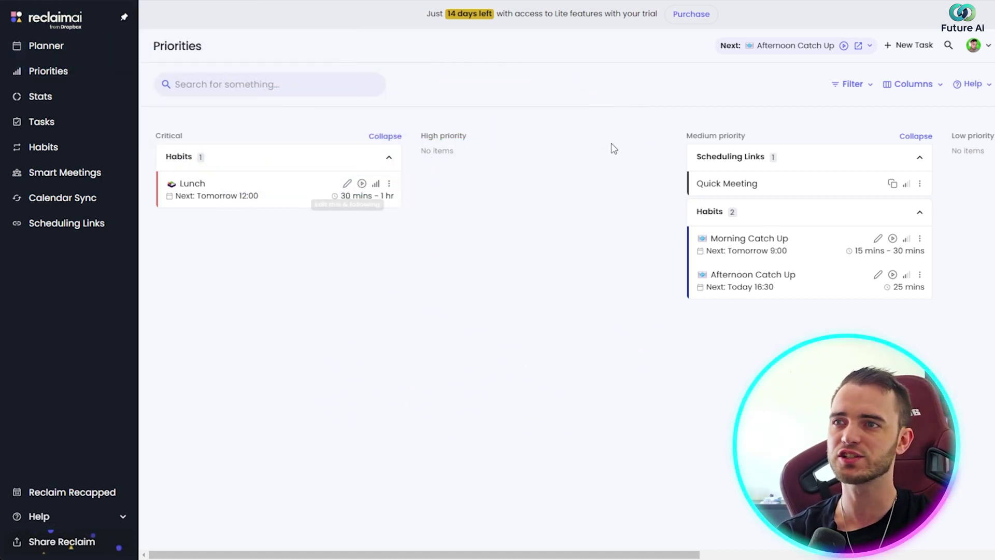
# - Review the Stats charts for time breakdown, meetings and work-life balance trends
pyautogui.click(32, 97)
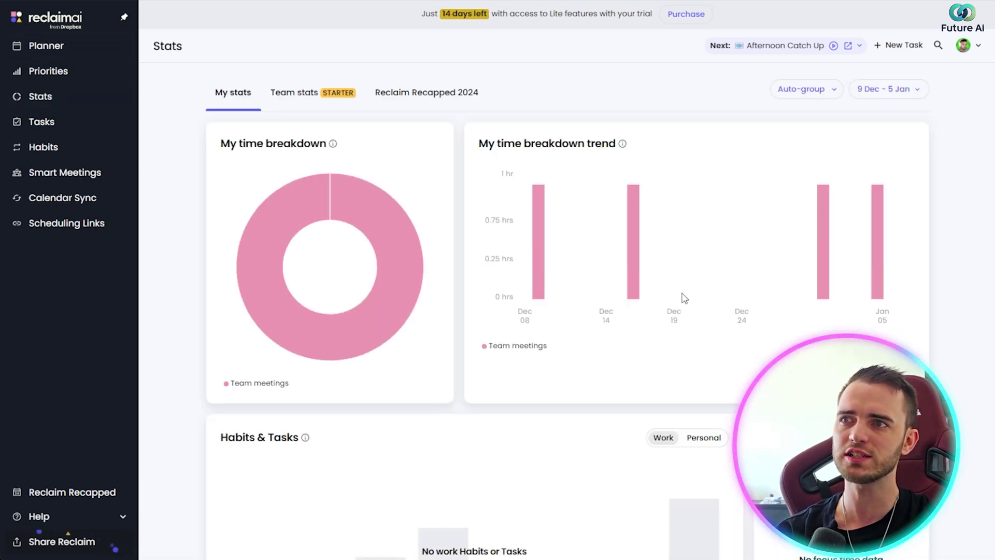
pyautogui.scroll(-5, 456, 203)
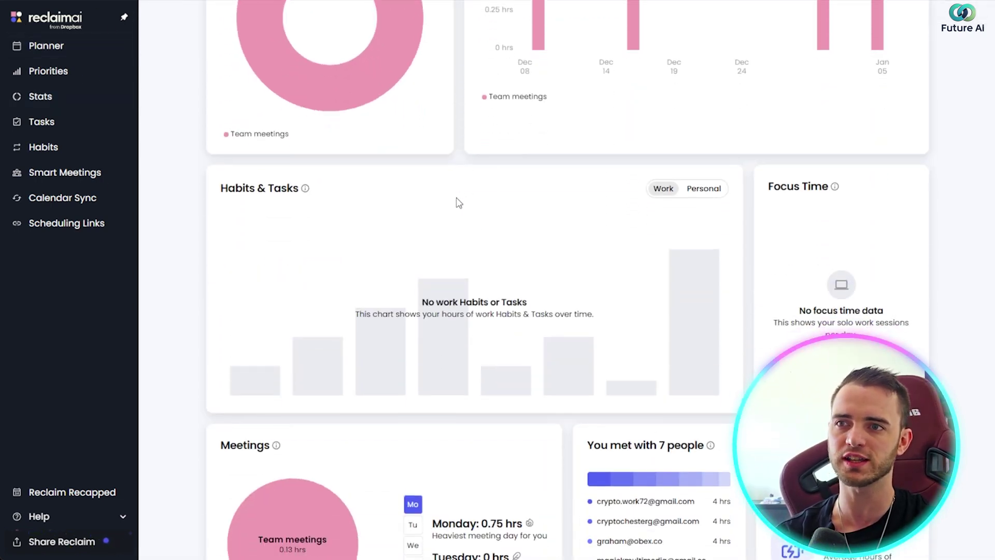
pyautogui.scroll(-4, 456, 203)
pyautogui.scroll(-1, 689, 304)
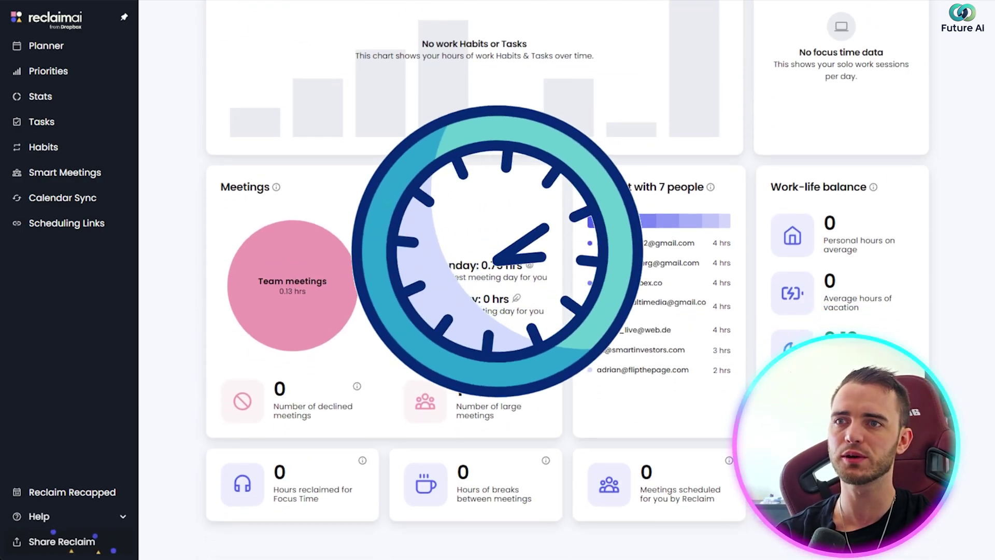
pyautogui.scroll(4, 567, 269)
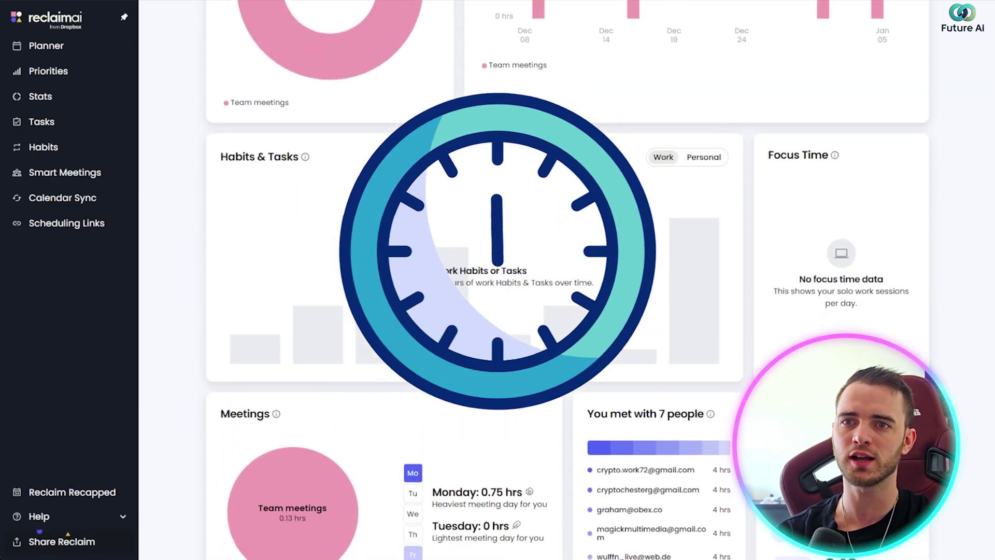
pyautogui.scroll(-3, 569, 285)
pyautogui.scroll(9, 569, 284)
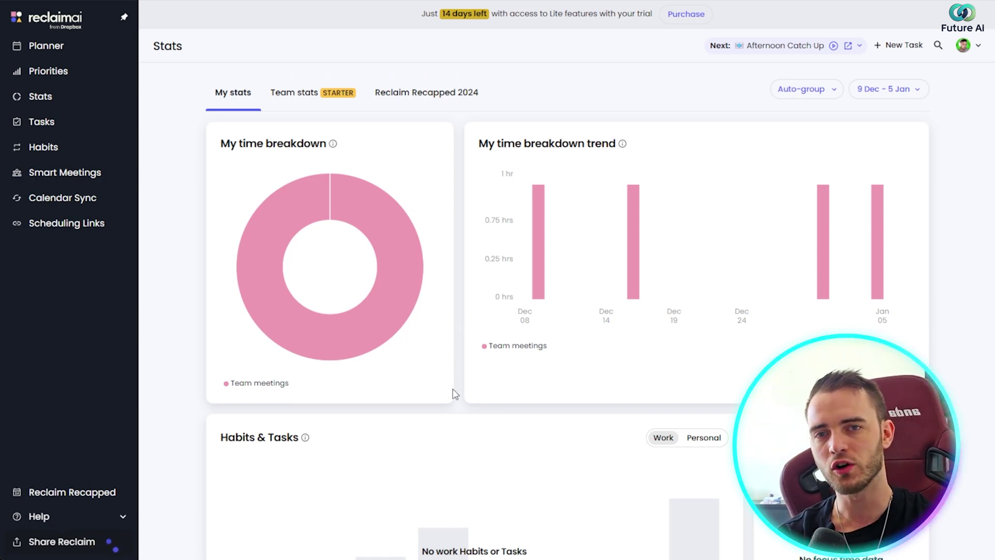
pyautogui.moveTo(680, 234)
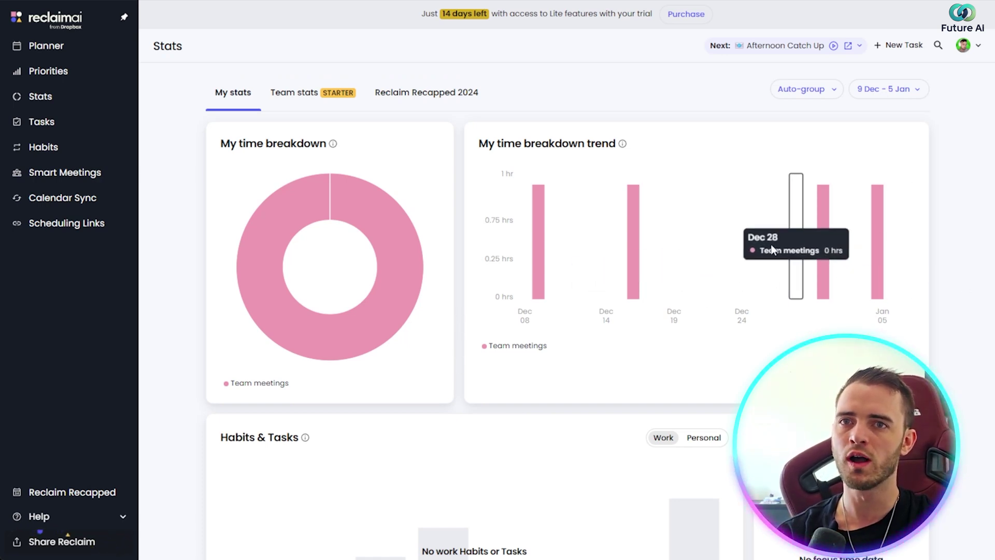
# - Create a one-hour 'family call' task on Personal Hours, due 9 Jan 2025 18:00
pyautogui.click(77, 132)
pyautogui.click(582, 271)
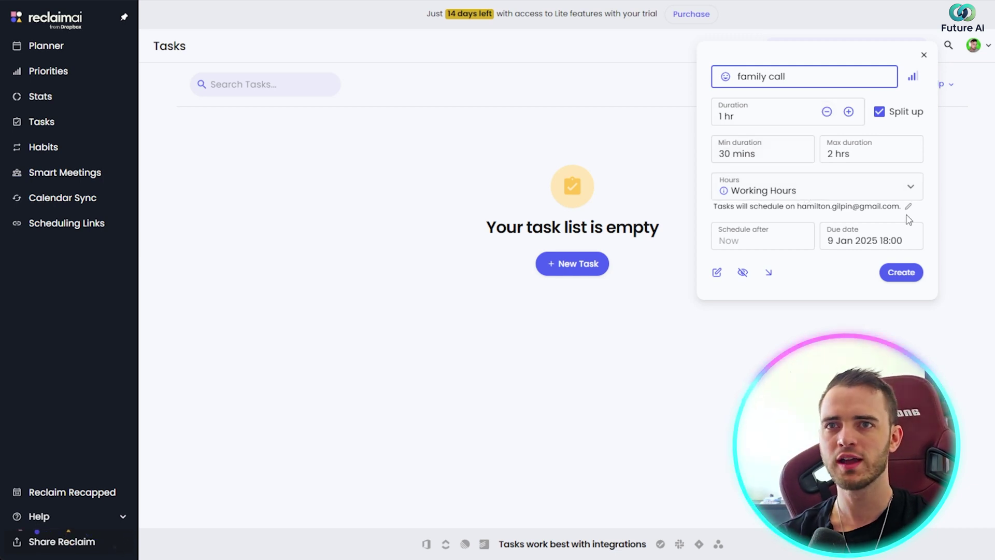
pyautogui.click(903, 193)
pyautogui.click(811, 236)
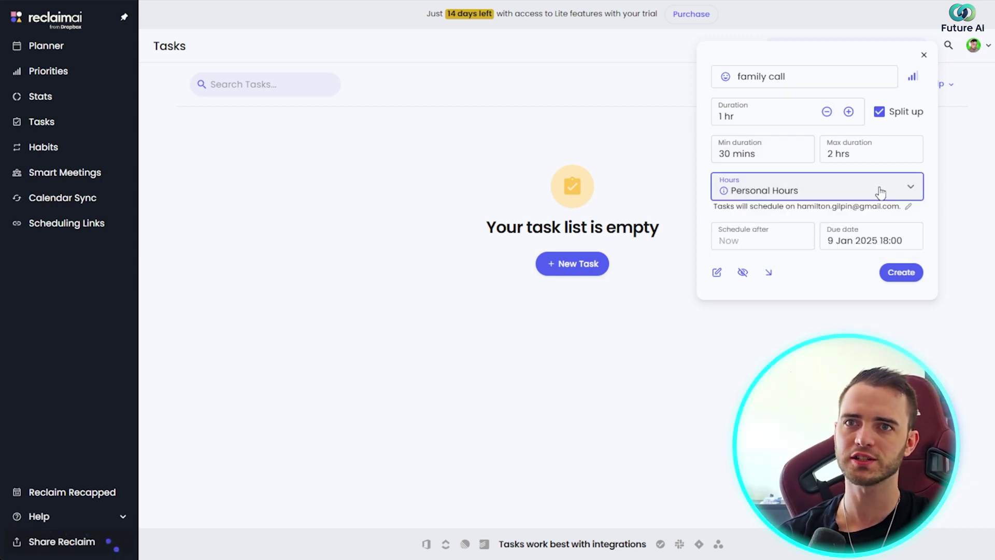
pyautogui.click(897, 275)
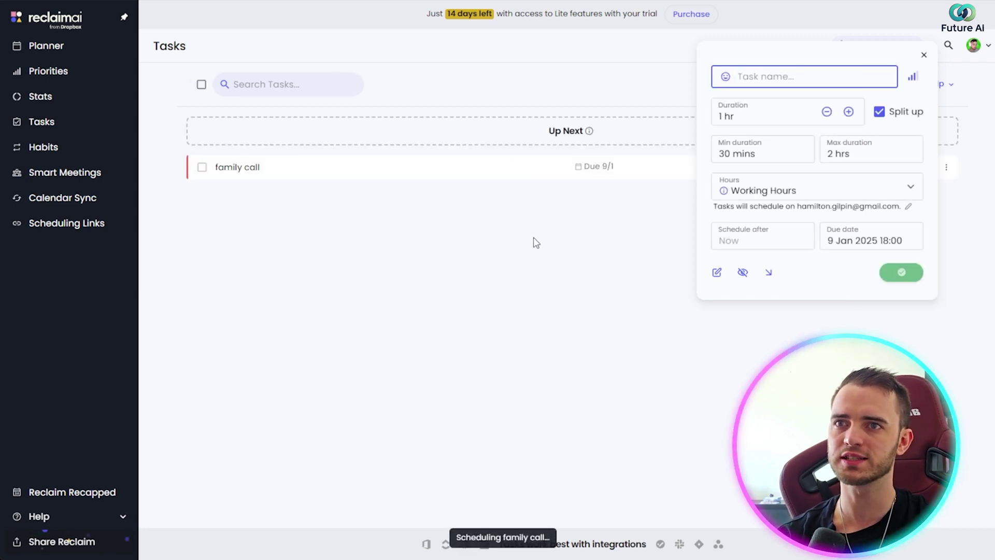
pyautogui.click(537, 240)
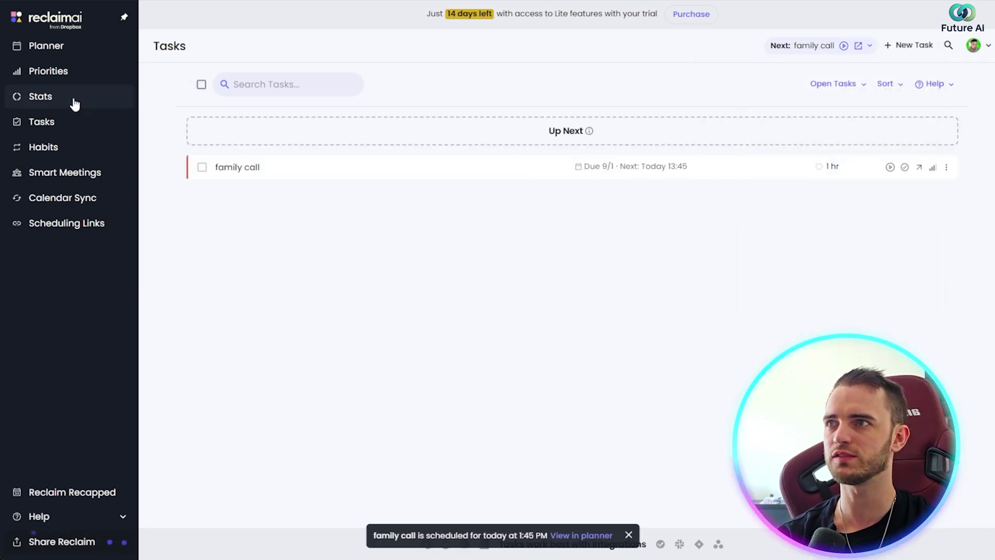
# - In the Planner, drag the family call block from 13:45 to 16:30–17:30 on Monday
pyautogui.click(73, 48)
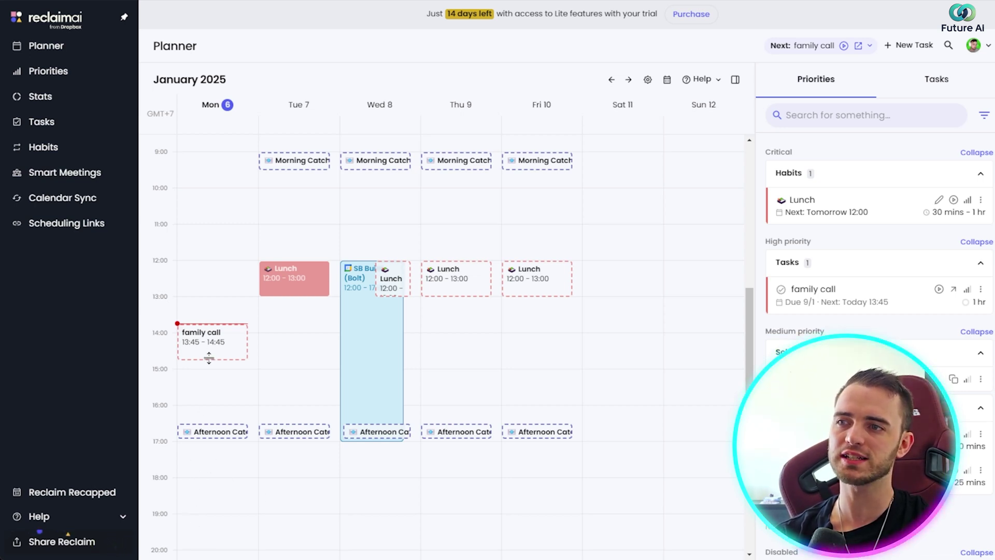
pyautogui.moveTo(209, 357); pyautogui.dragTo(194, 479)
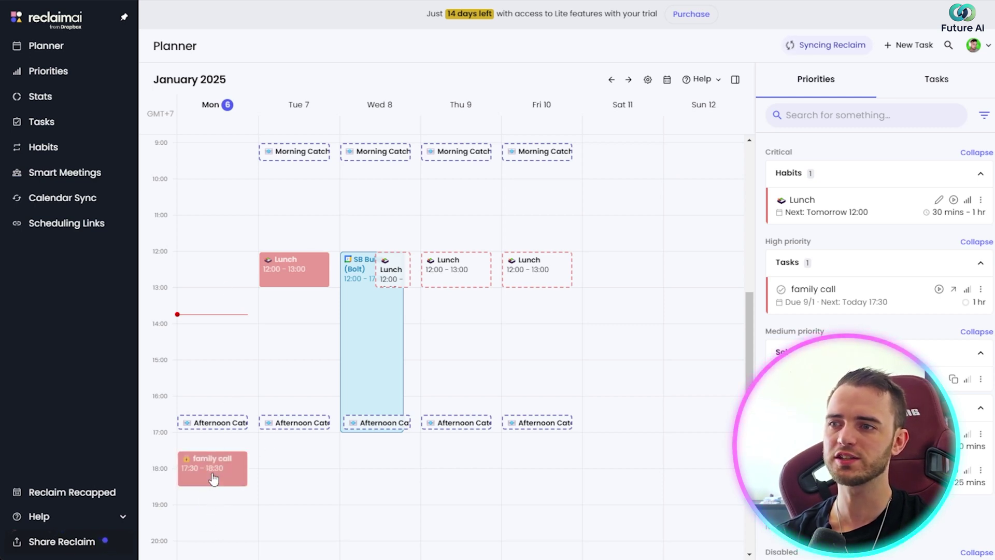
pyautogui.moveTo(213, 478); pyautogui.dragTo(184, 420)
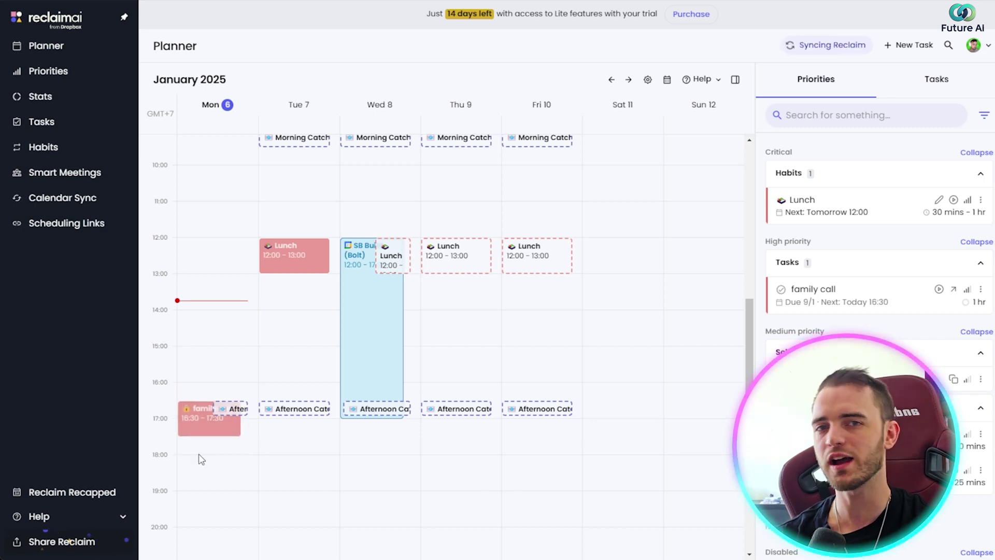
# - Delete the family call task together with all its scheduled events
pyautogui.click(206, 455)
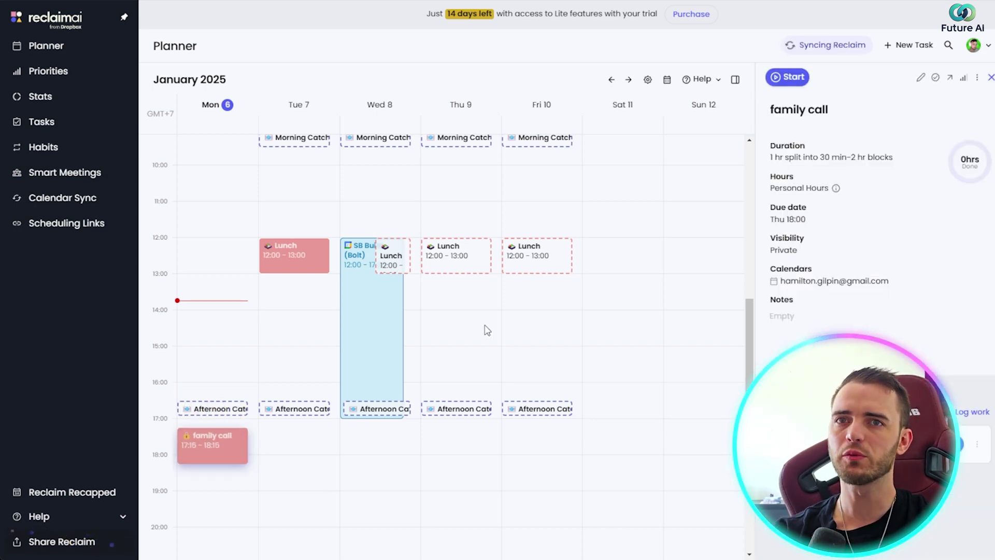
pyautogui.click(977, 79)
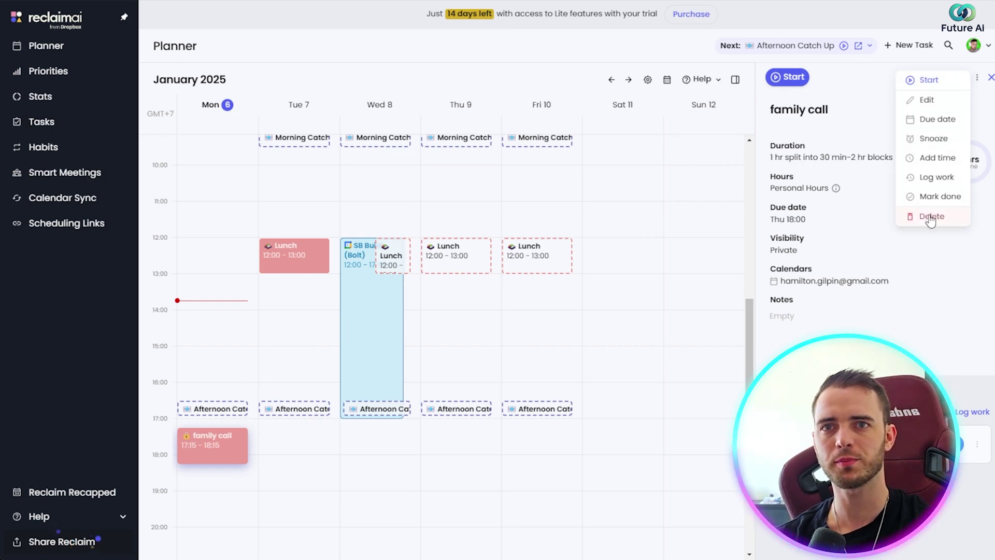
pyautogui.click(976, 79)
pyautogui.click(976, 79)
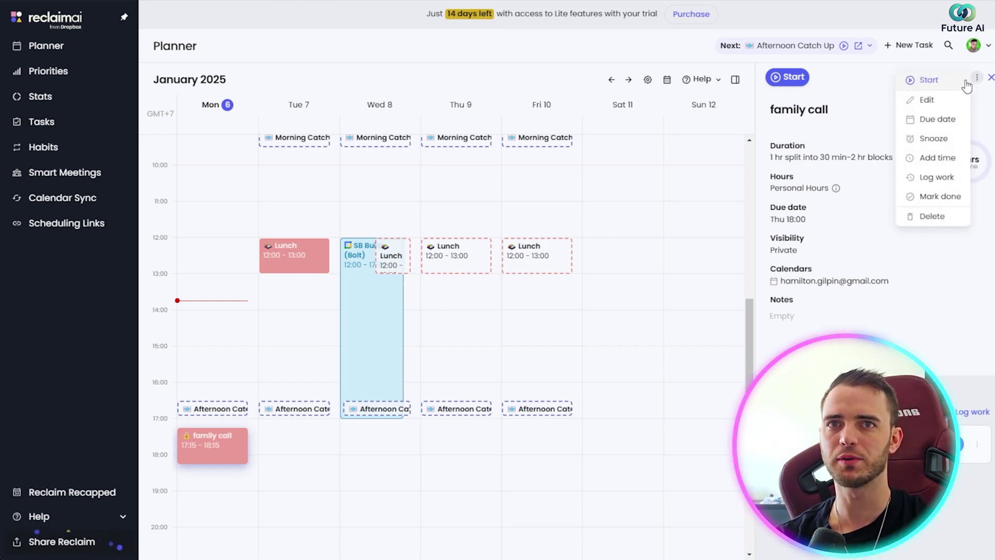
pyautogui.click(930, 217)
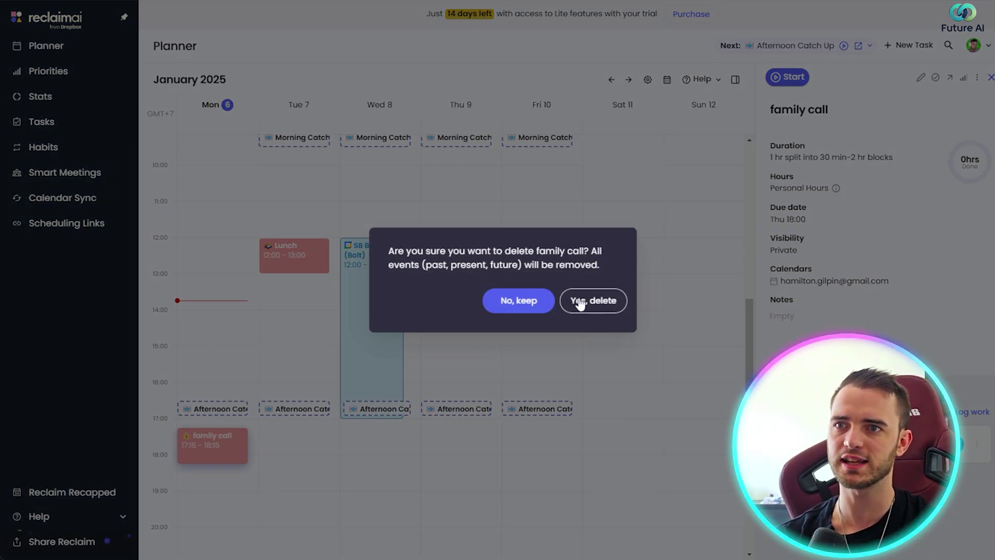
pyautogui.click(577, 302)
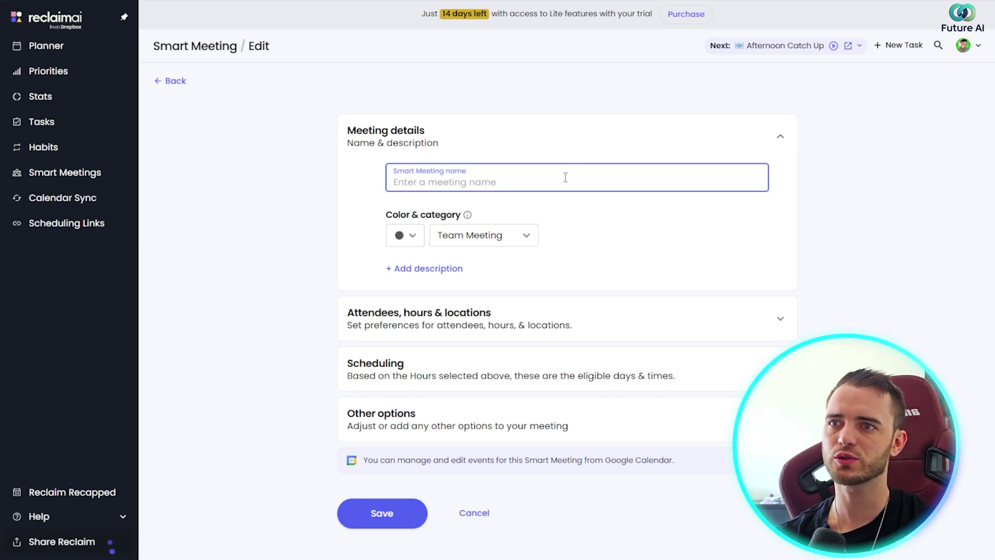
# - Keep Team Meeting as the meeting category and add an empty Description field
pyautogui.click(520, 235)
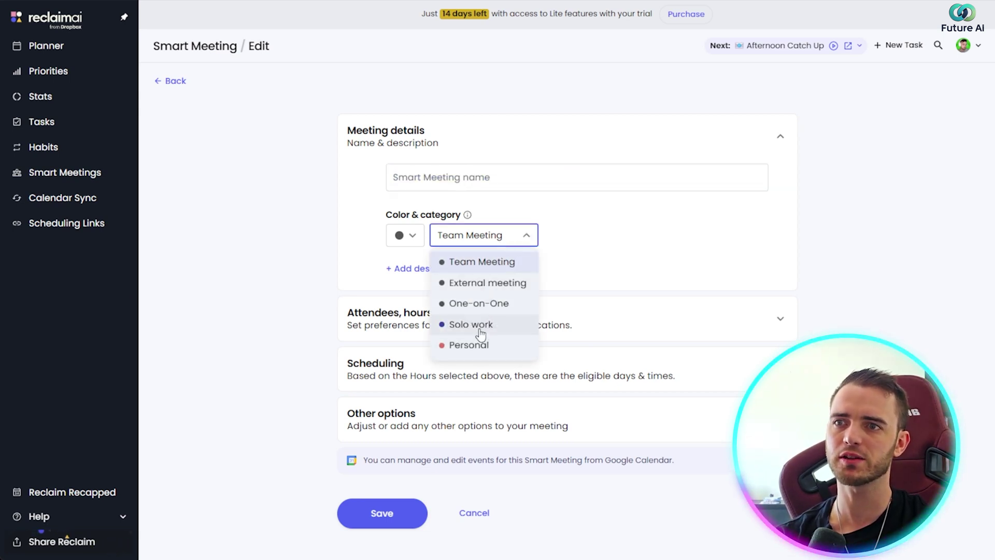
pyautogui.click(525, 234)
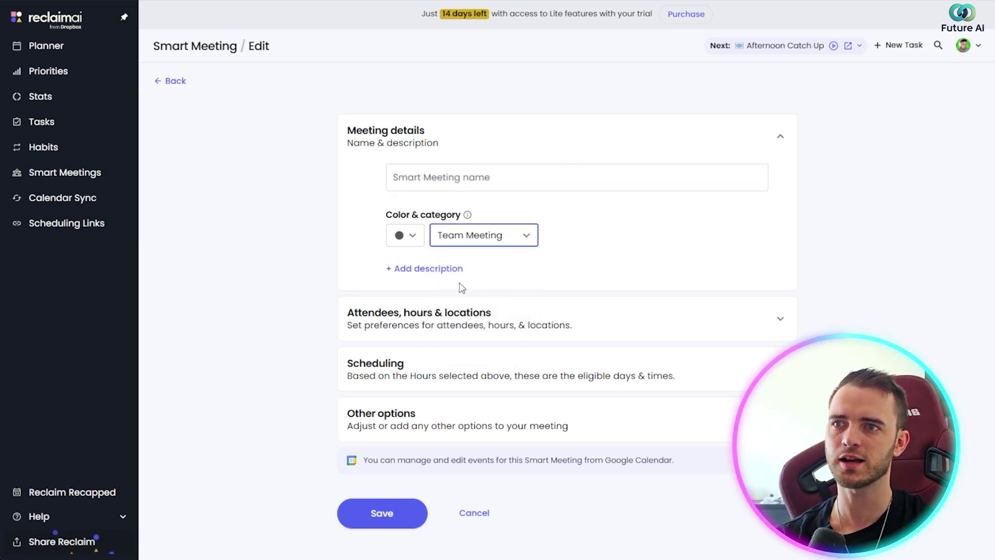
pyautogui.click(439, 264)
pyautogui.scroll(-1, 484, 251)
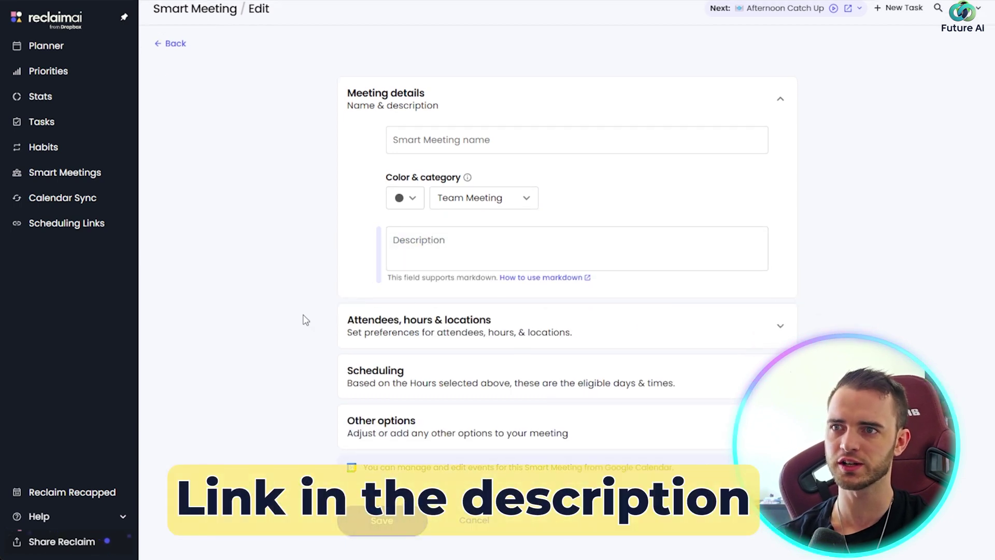